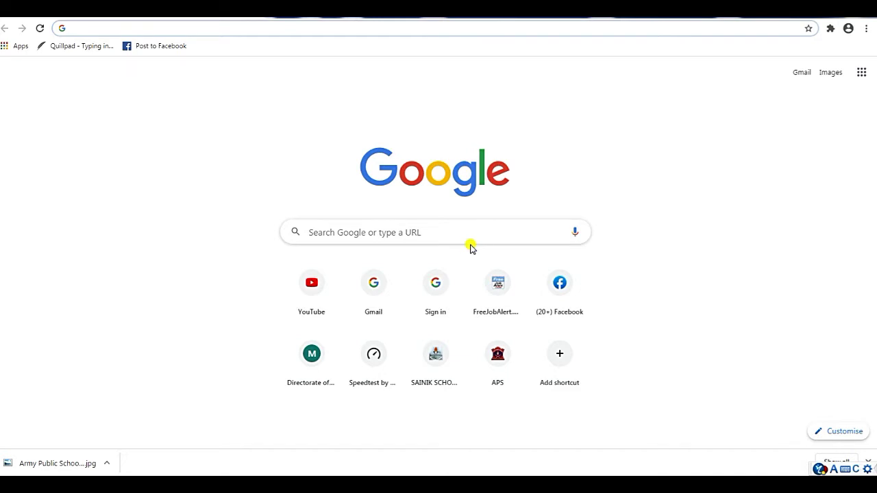
pyautogui.click(90, 27)
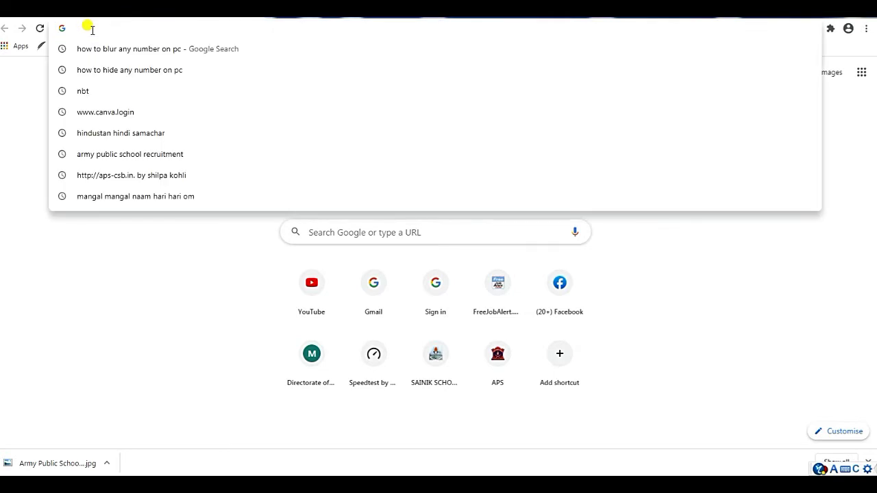
pyautogui.click(86, 297)
pyautogui.click(181, 26)
pyautogui.write('www.')
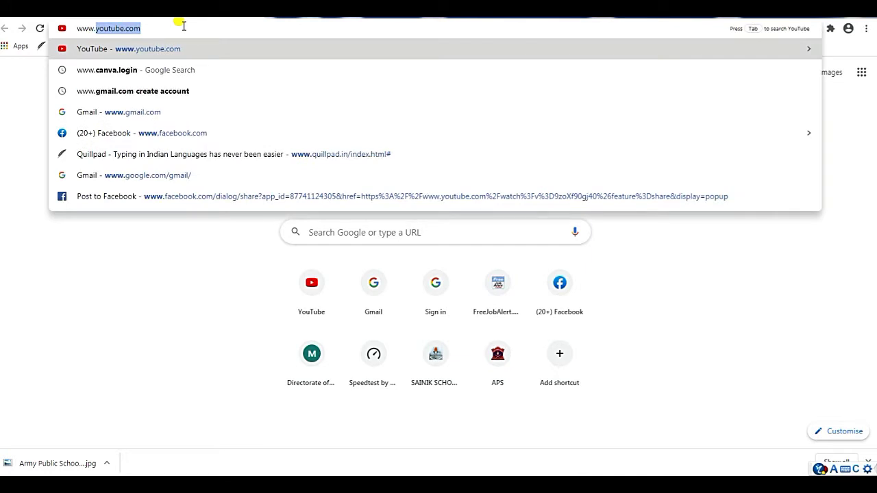
pyautogui.write('you')
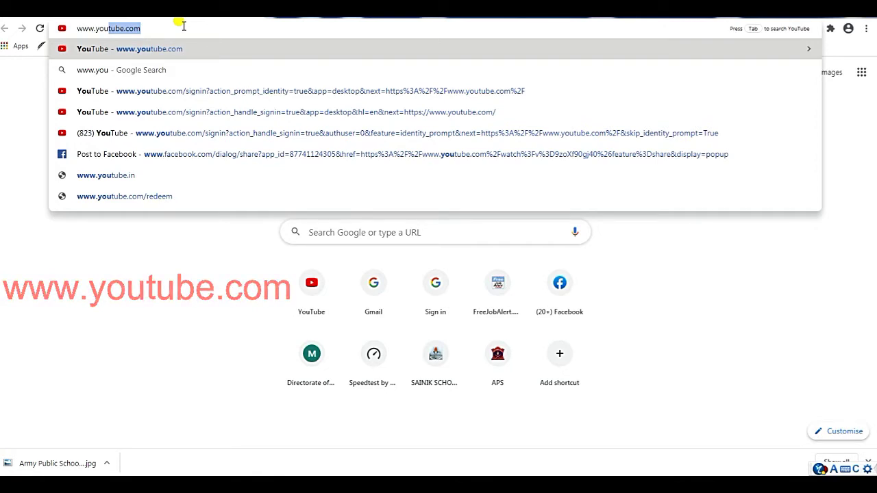
pyautogui.press('Return')
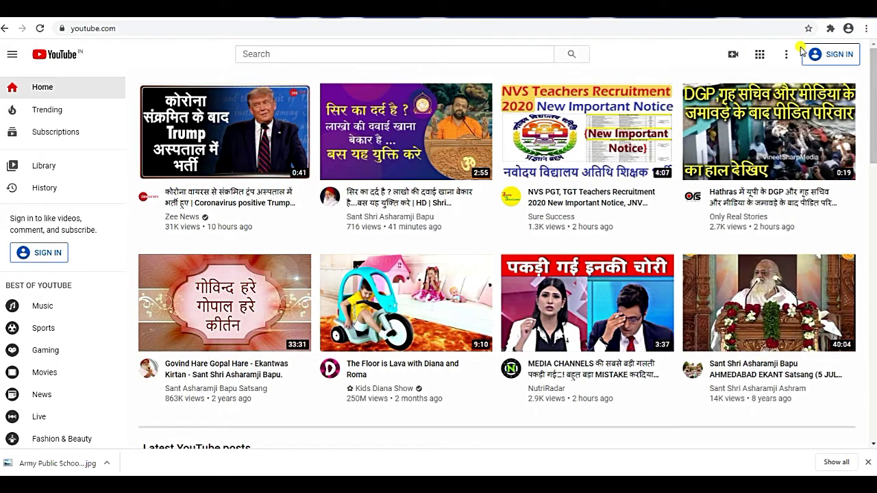
# - Sign in to YouTube with the first listed Google account, entering the account password
pyautogui.hotkey('ctrl', '+')
pyautogui.hotkey('ctrl', '+')
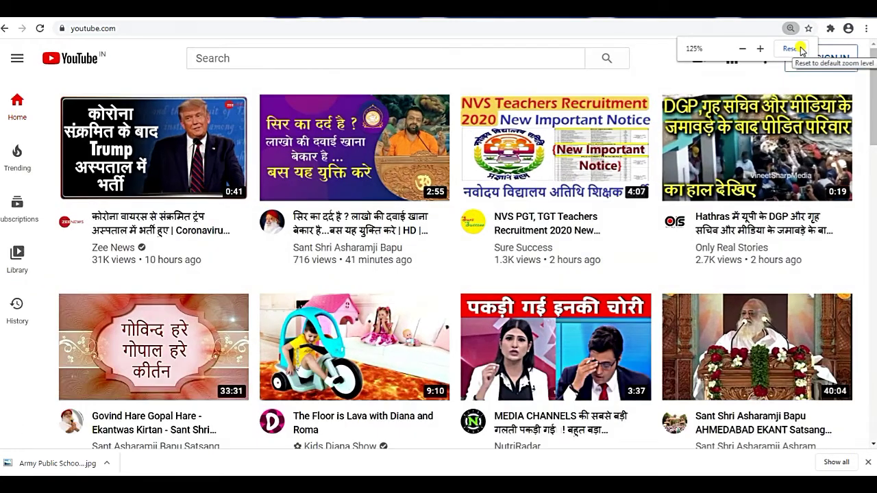
pyautogui.hotkey('ctrl', '+')
pyautogui.hotkey('ctrl', '+')
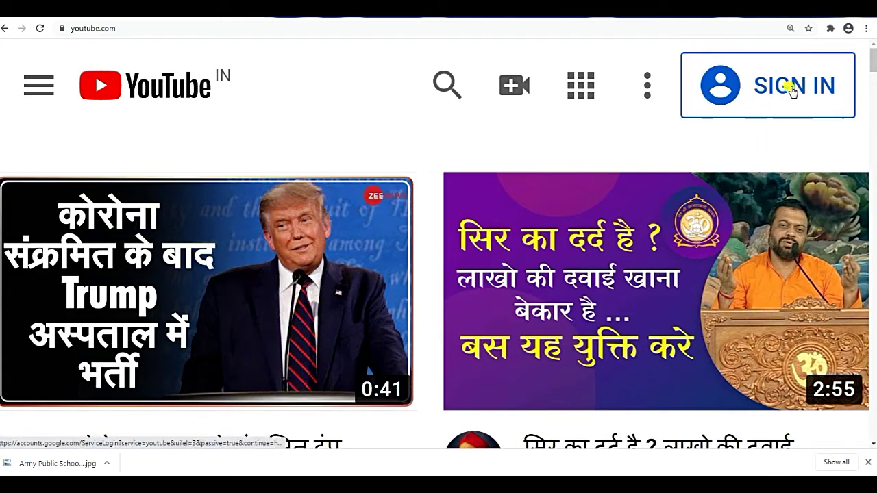
pyautogui.click(791, 87)
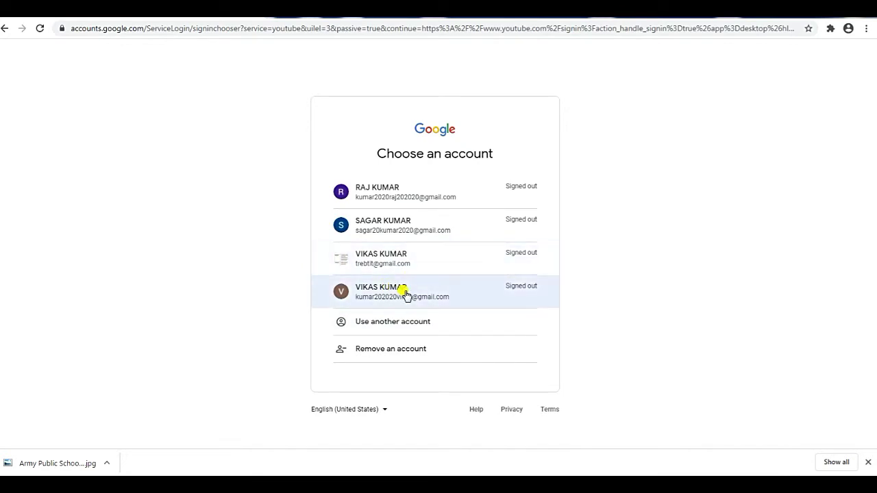
pyautogui.click(366, 193)
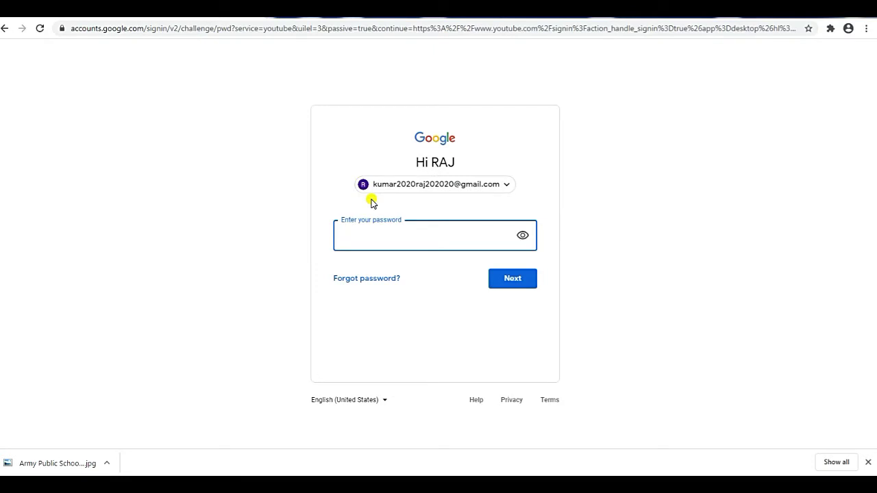
pyautogui.write('•')
pyautogui.press('Return')
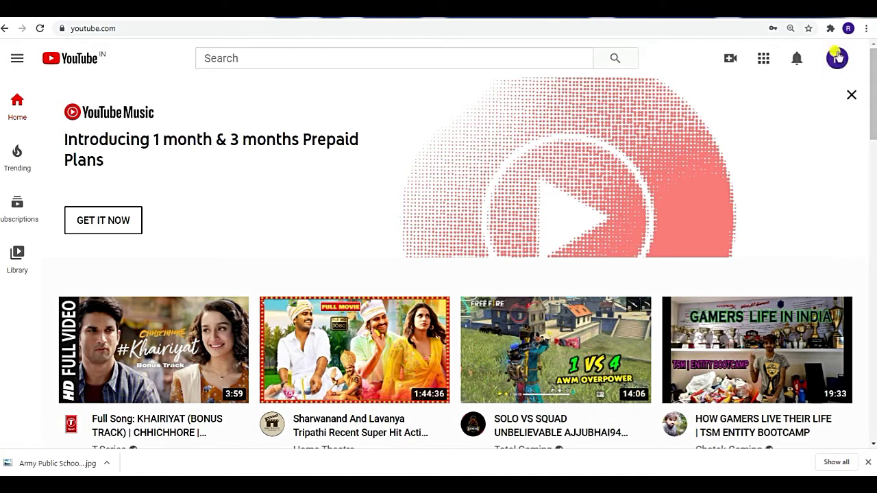
# - Start creating a channel for the signed-in account and choose to use a custom name
pyautogui.click(837, 70)
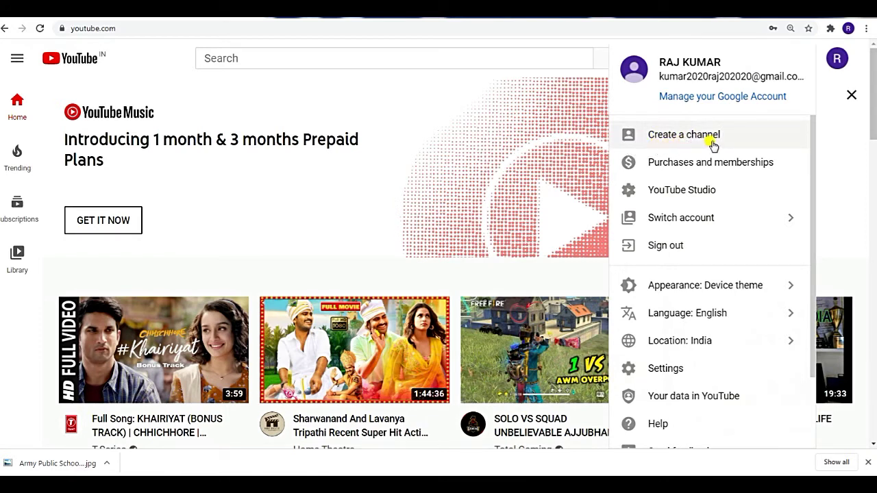
pyautogui.click(676, 139)
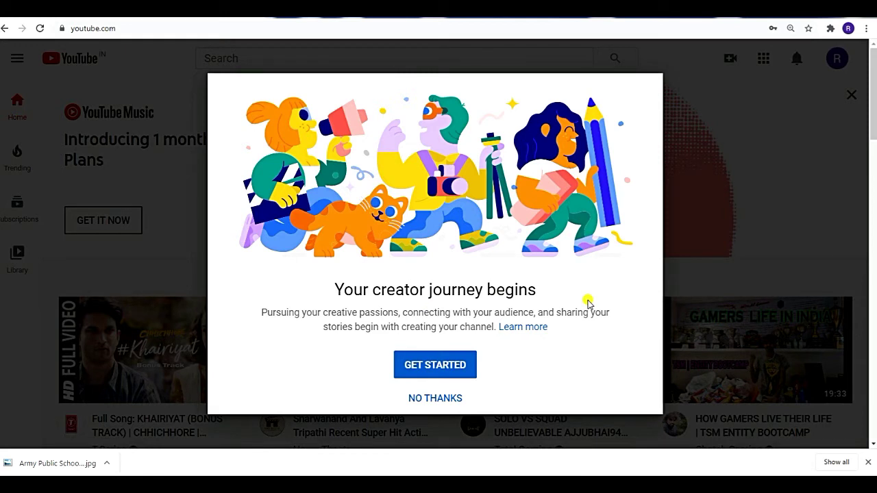
pyautogui.click(438, 367)
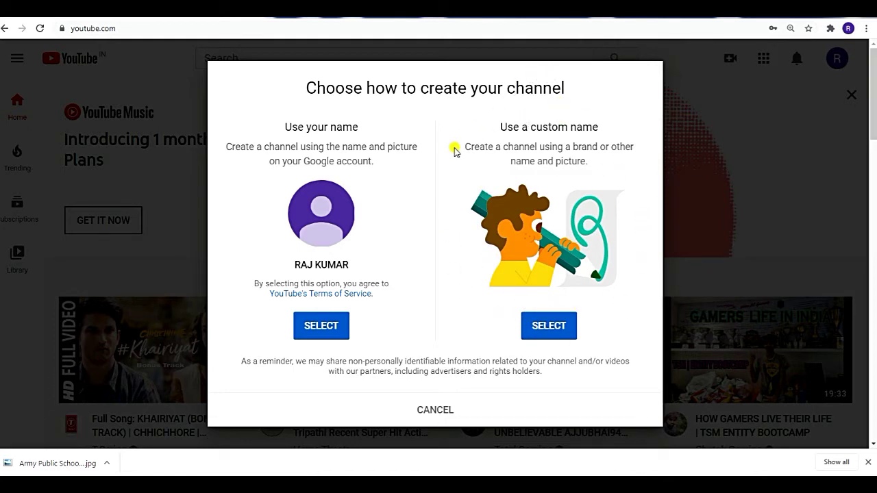
pyautogui.click(542, 334)
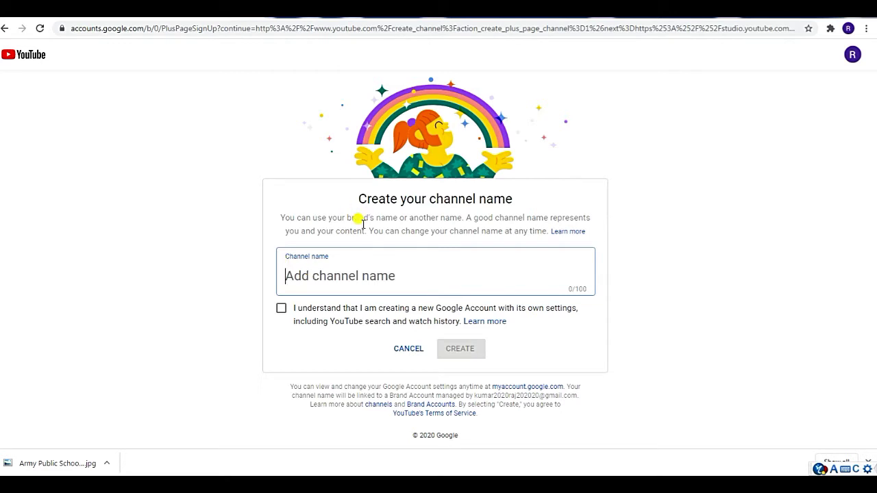
# - Name the channel "RAJ TECH", acknowledge that a new Google Account is being created, and create the channel
pyautogui.click(283, 272)
pyautogui.write('RAJ  T')
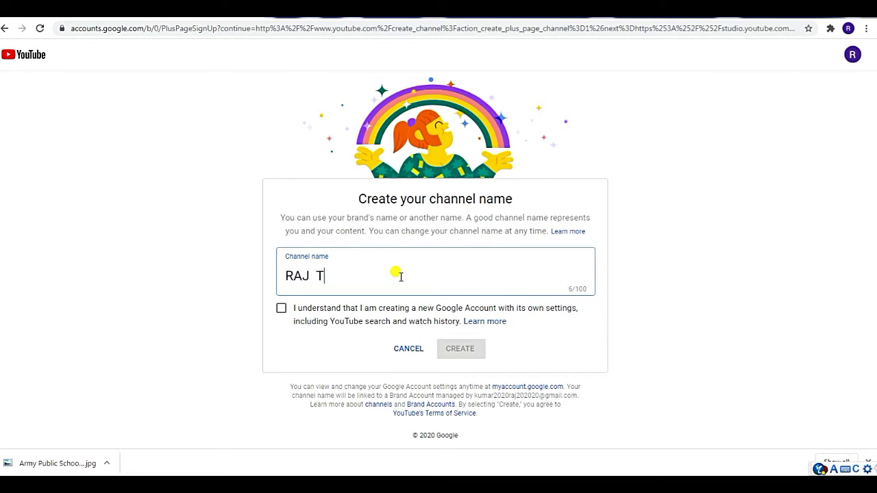
pyautogui.write('ECH')
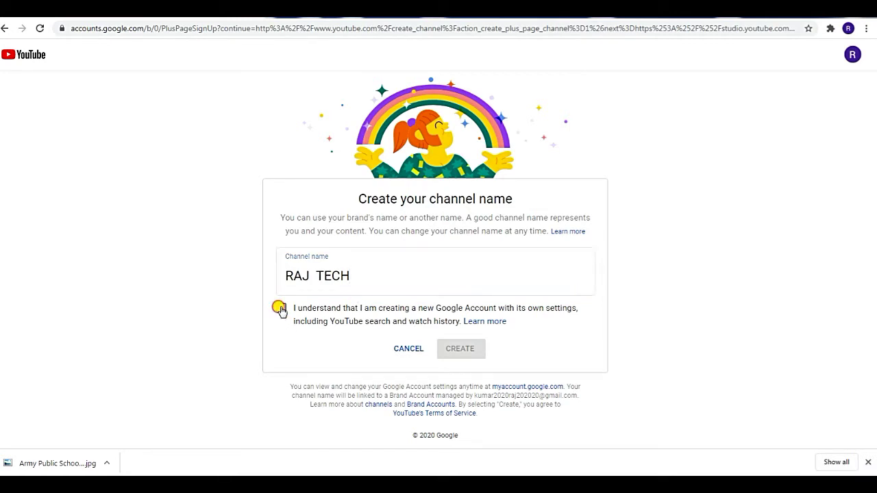
pyautogui.click(282, 309)
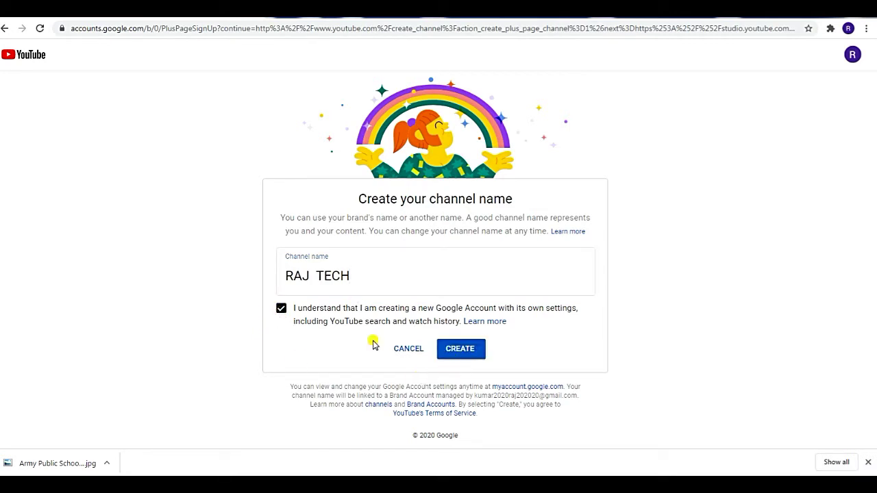
pyautogui.click(461, 349)
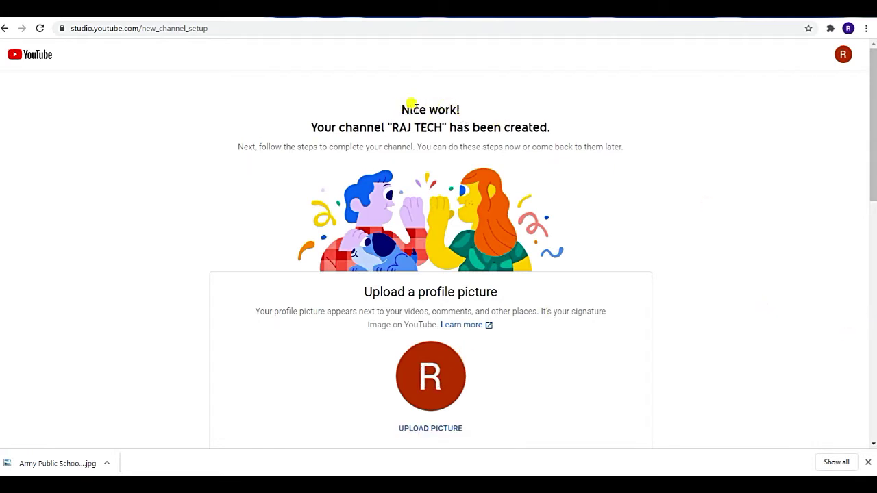
pyautogui.moveTo(398, 107); pyautogui.dragTo(461, 110)
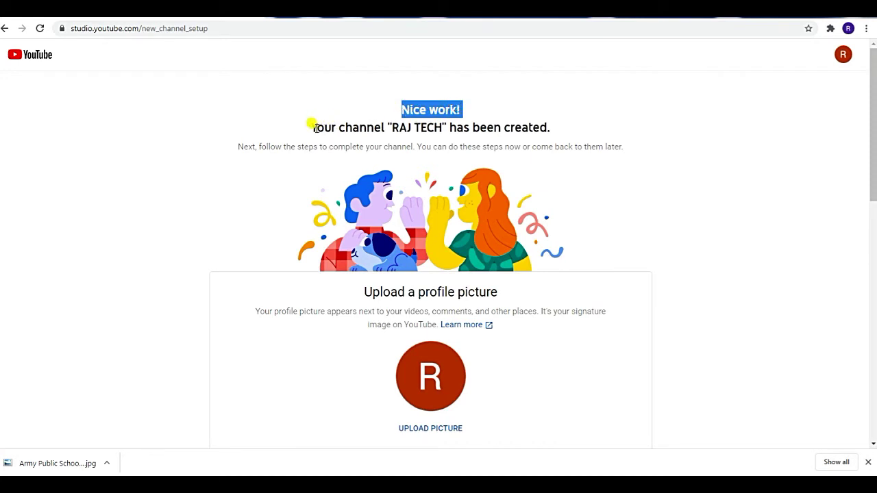
pyautogui.moveTo(310, 130); pyautogui.dragTo(582, 130)
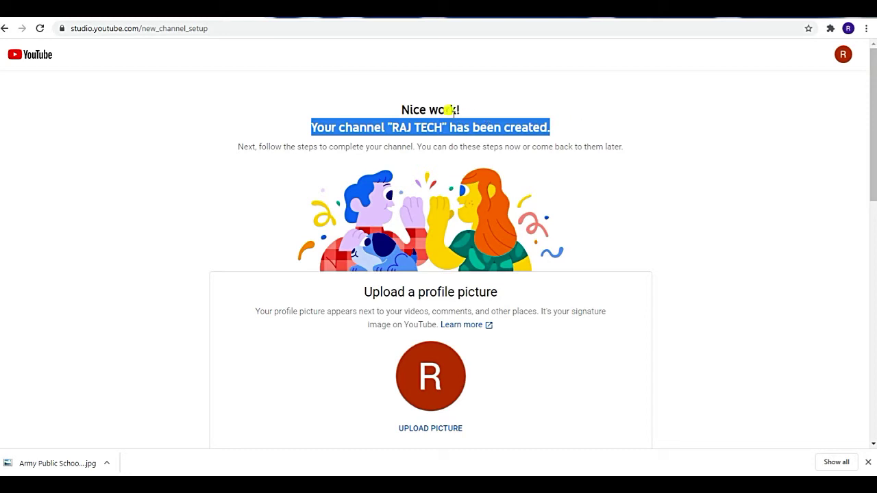
pyautogui.click(661, 252)
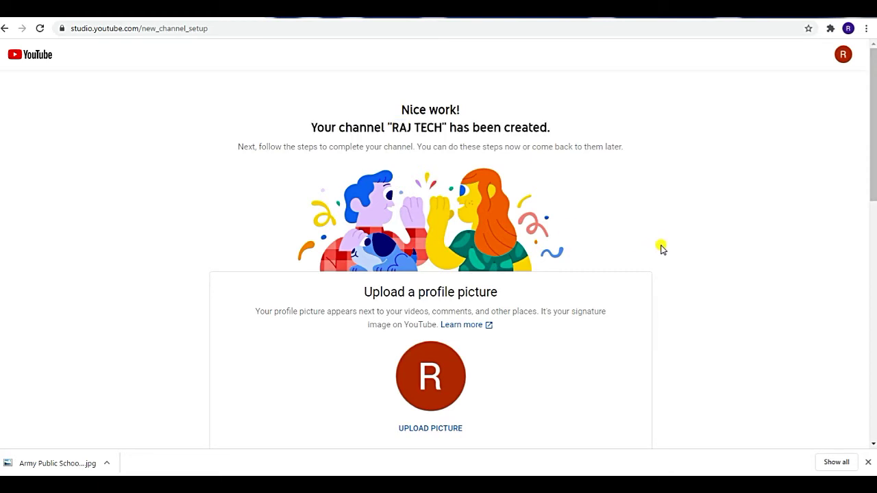
pyautogui.scroll(-1, 660, 246)
pyautogui.scroll(-2, 432, 240)
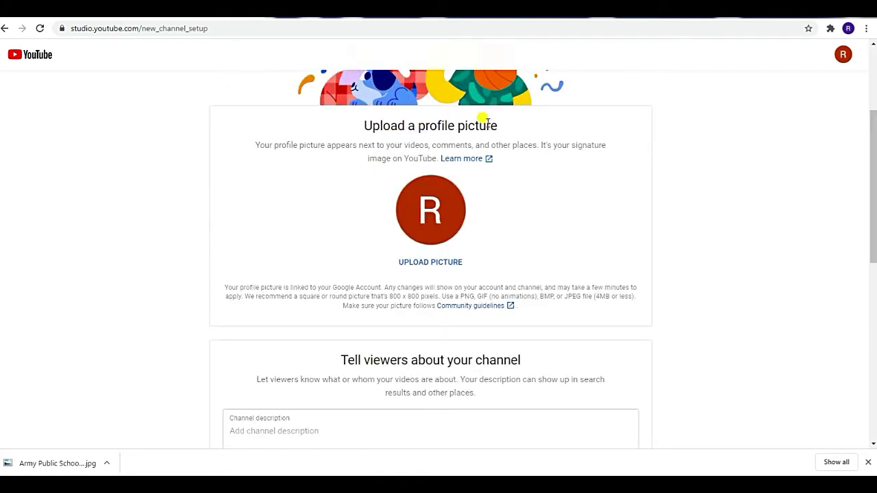
pyautogui.click(430, 212)
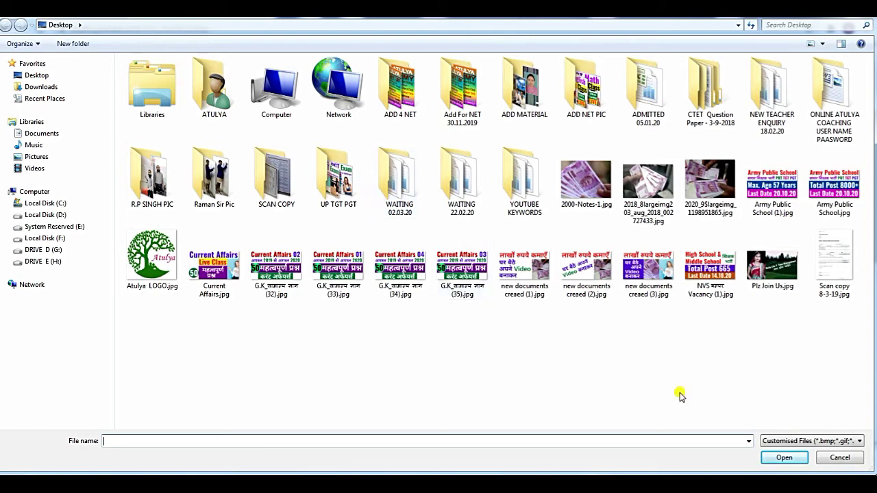
pyautogui.click(840, 460)
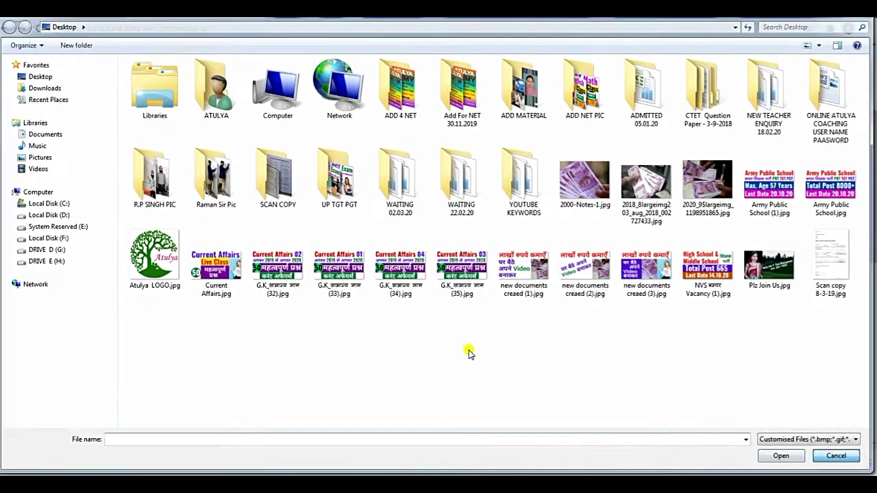
# - Write the channel description "Hi Friends, Welcome to RAJ TECH." followed by a line of dots
pyautogui.scroll(-1, 389, 269)
pyautogui.scroll(-2, 388, 269)
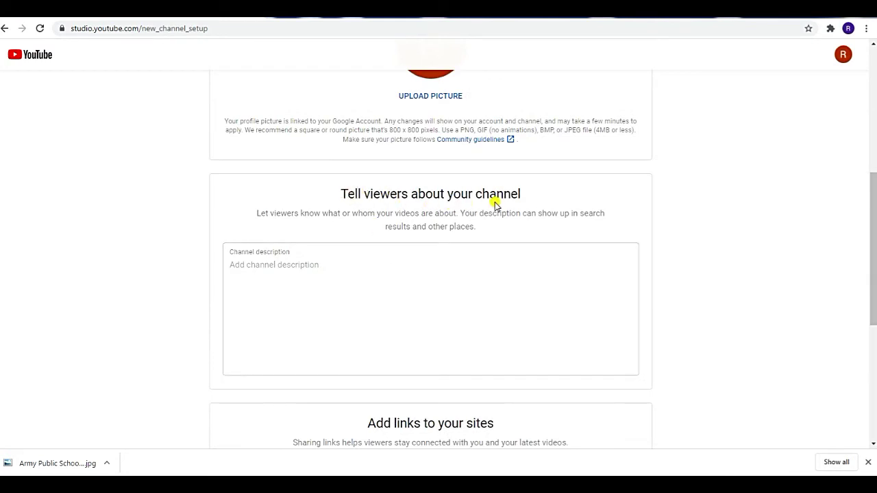
pyautogui.moveTo(340, 193); pyautogui.dragTo(524, 194)
pyautogui.click(598, 191)
pyautogui.click(350, 256)
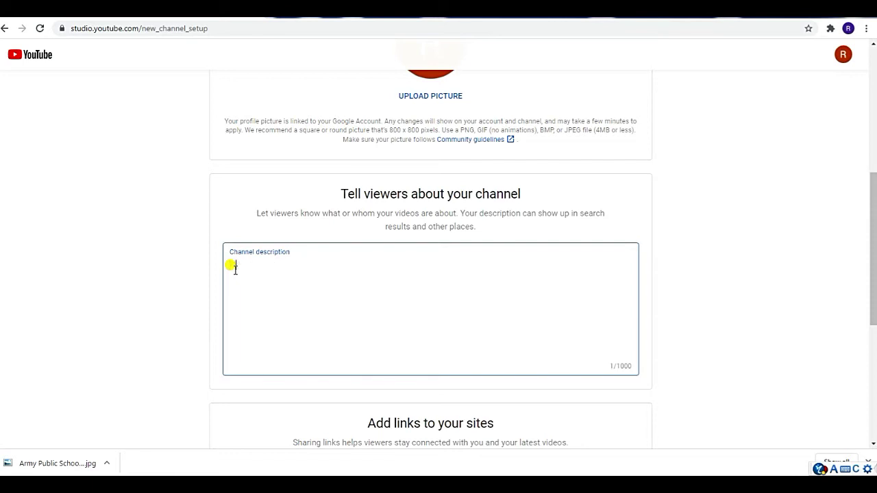
pyautogui.write('Friends, Welcome to ')
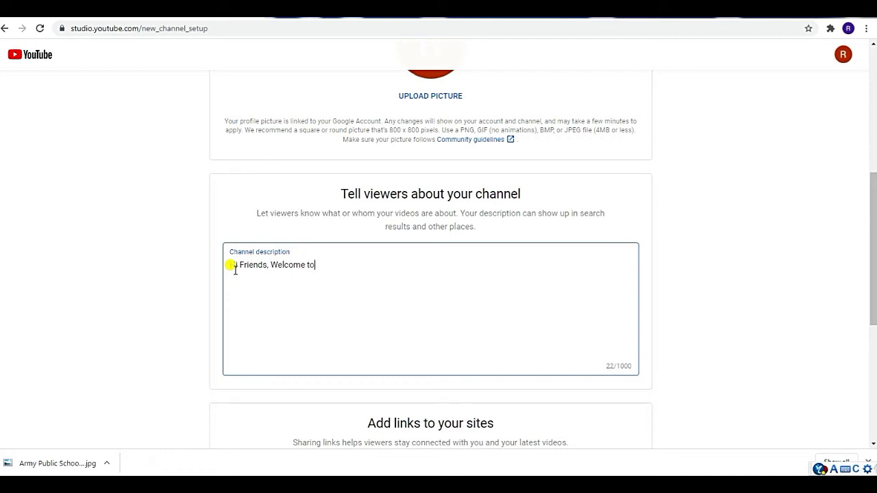
pyautogui.write('RAJ  TECH.')
pyautogui.press('Return')
pyautogui.write('.........................')
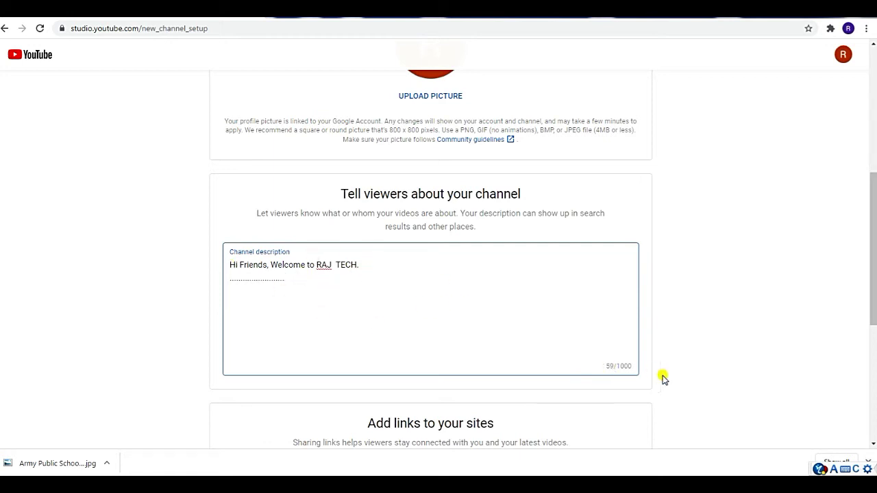
pyautogui.click(607, 367)
pyautogui.hotkey('ctrl', 'a')
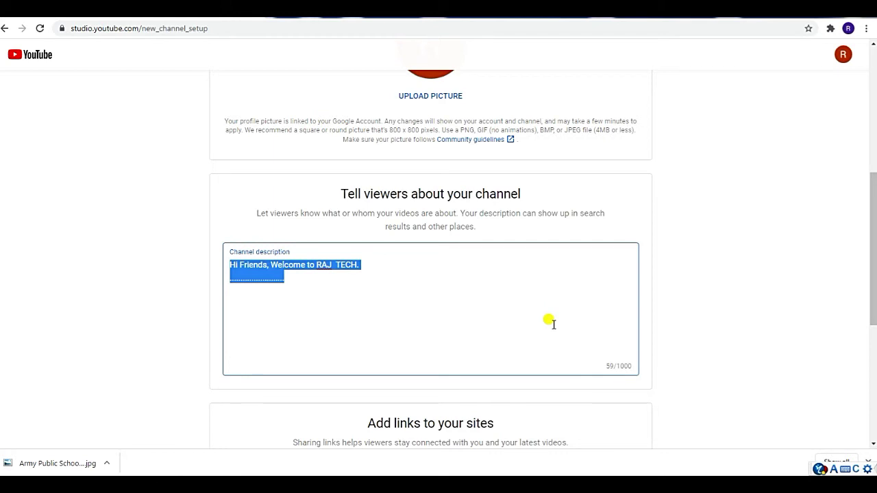
pyautogui.click(498, 328)
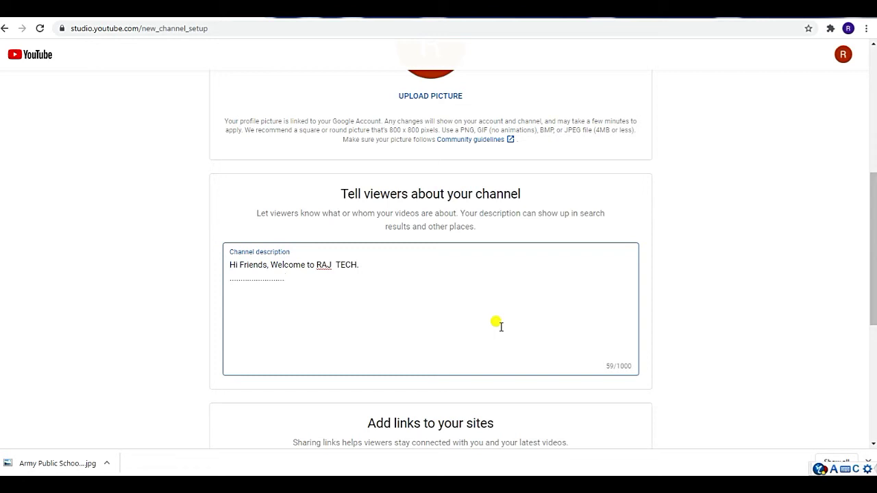
# - Review the custom and social link fields, leave them without URLs, and save the channel setup
pyautogui.scroll(-2, 441, 283)
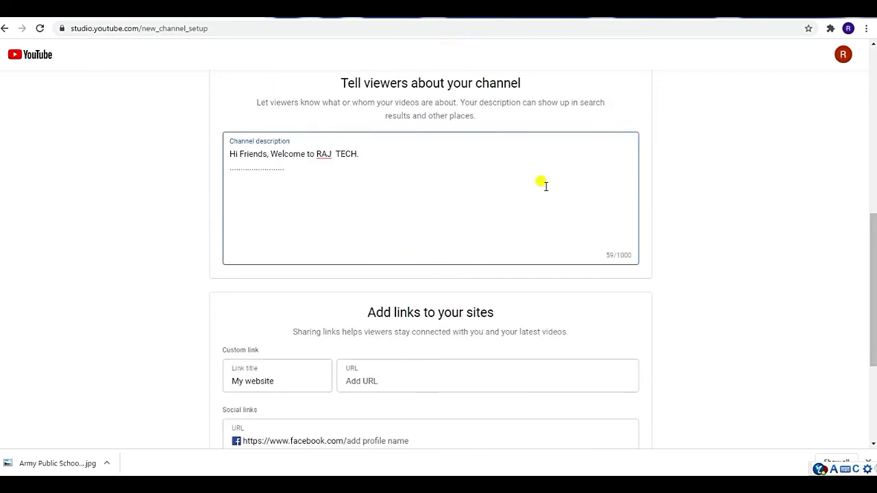
pyautogui.scroll(-2, 489, 229)
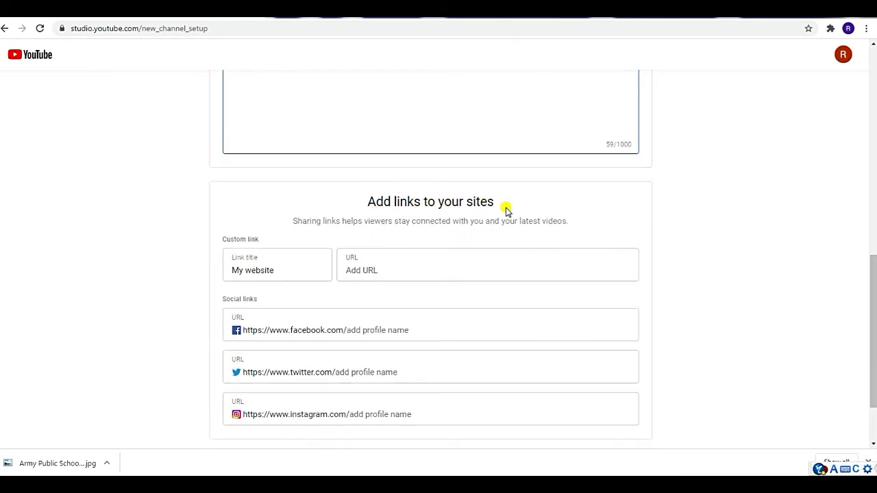
pyautogui.scroll(-2, 479, 242)
pyautogui.click(424, 183)
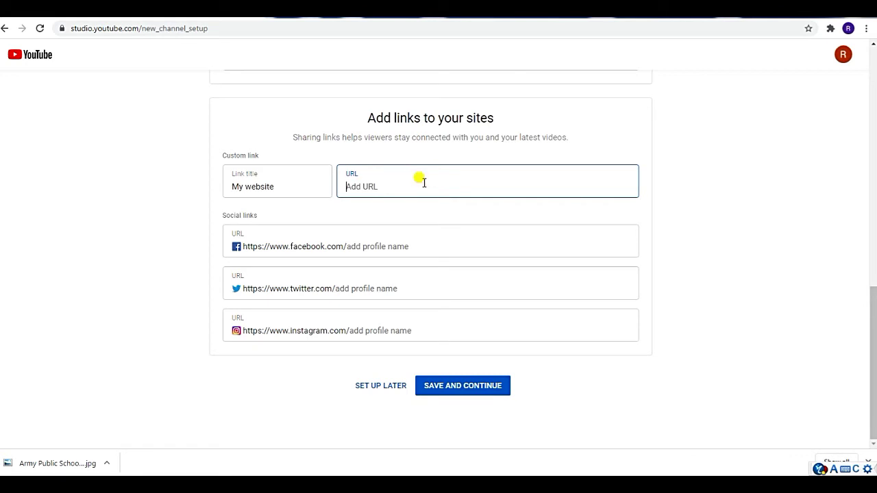
pyautogui.click(276, 182)
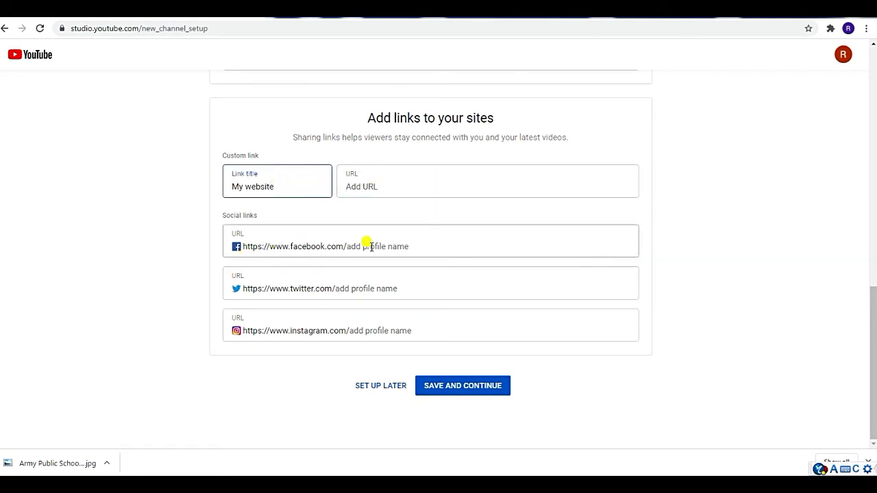
pyautogui.click(430, 248)
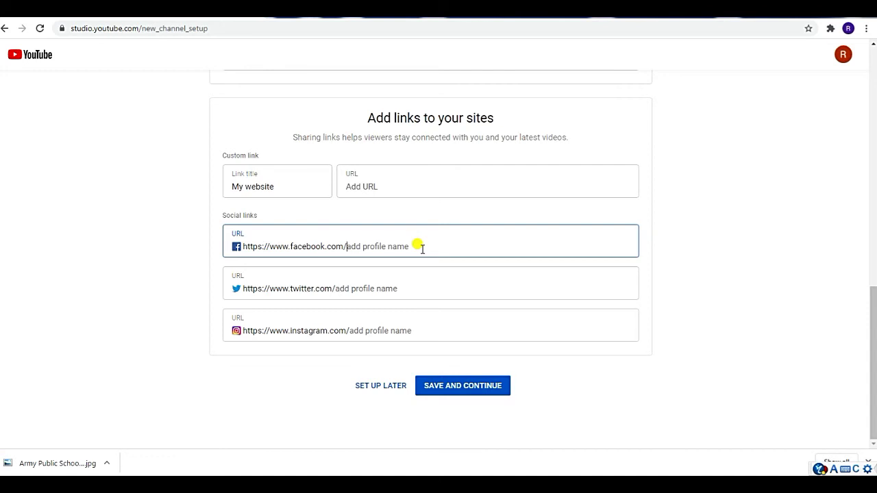
pyautogui.click(419, 284)
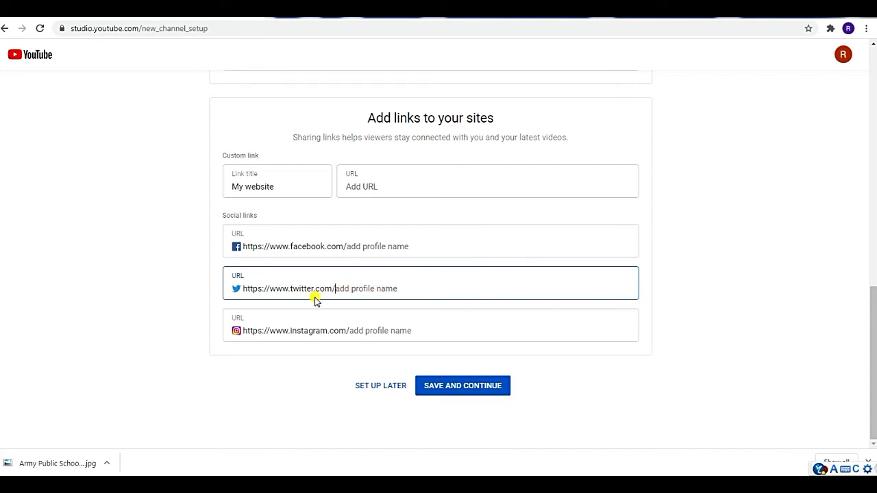
pyautogui.click(338, 329)
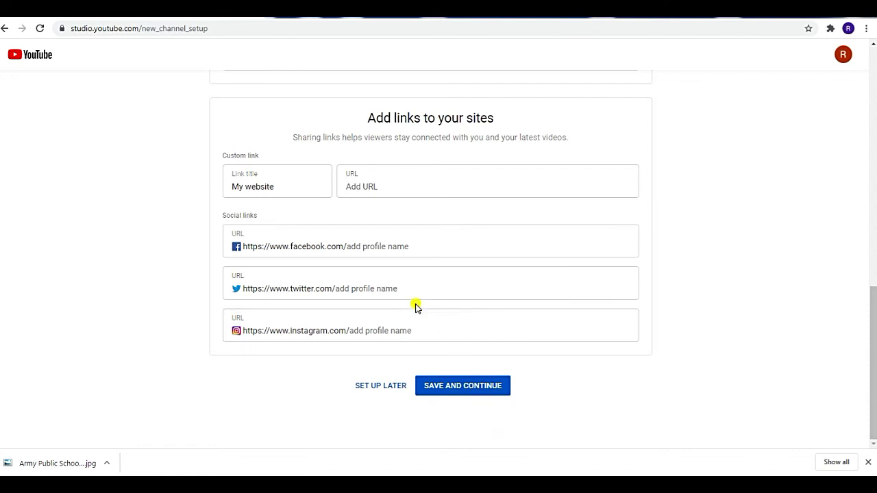
pyautogui.click(454, 389)
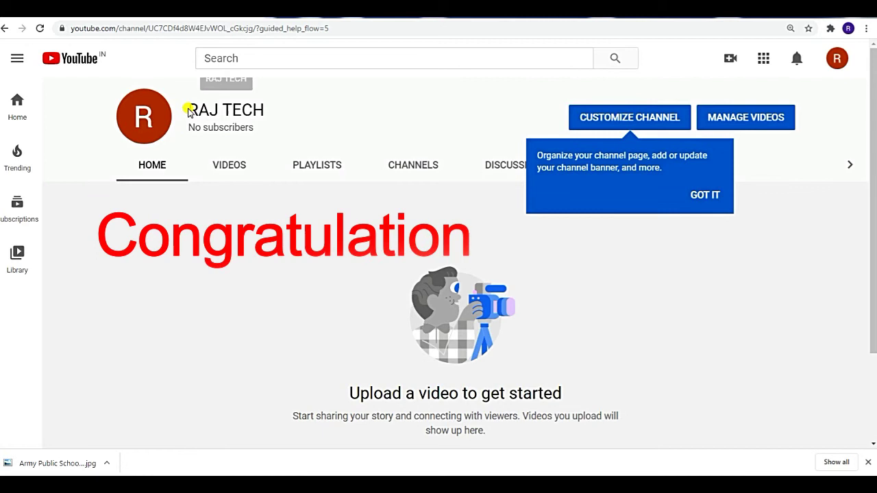
# - Open the customization page of the RAJ TECH channel and dismiss the YouTube Studio welcome message
pyautogui.moveTo(186, 105); pyautogui.dragTo(265, 112)
pyautogui.click(267, 112)
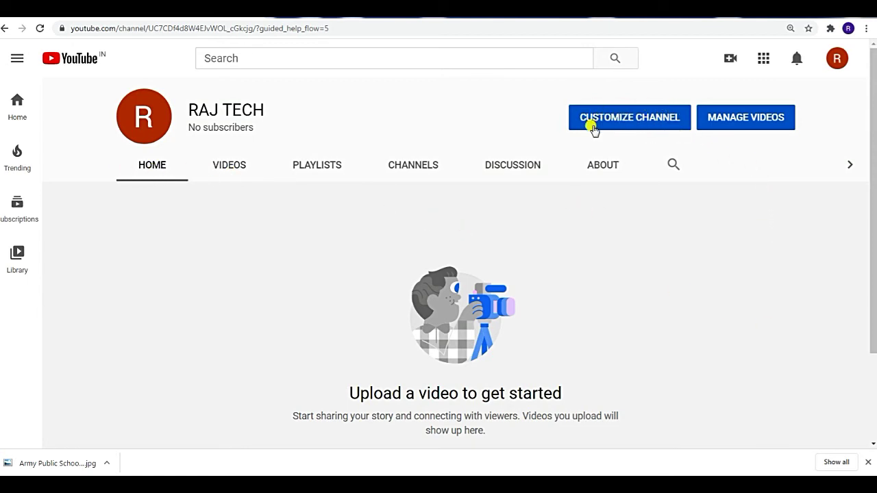
pyautogui.click(642, 118)
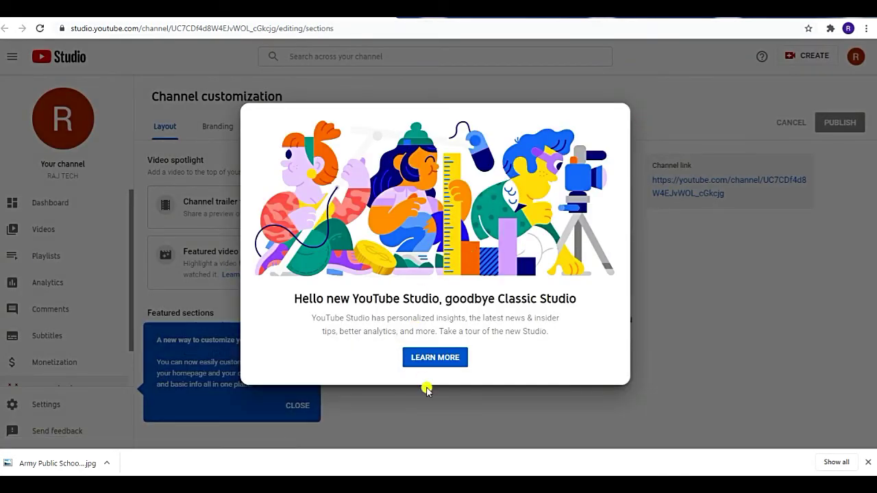
pyautogui.click(678, 311)
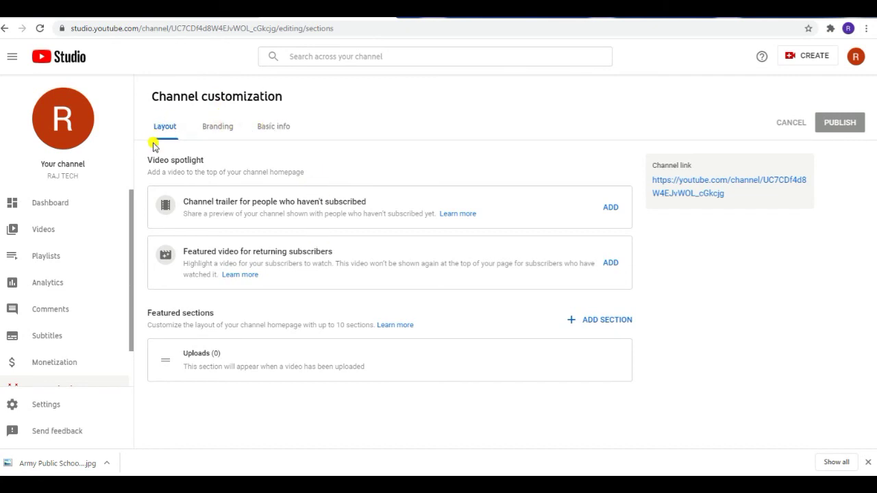
# - In the channel's basic info, append "JGHJH" to the line of dots in the description
pyautogui.click(274, 129)
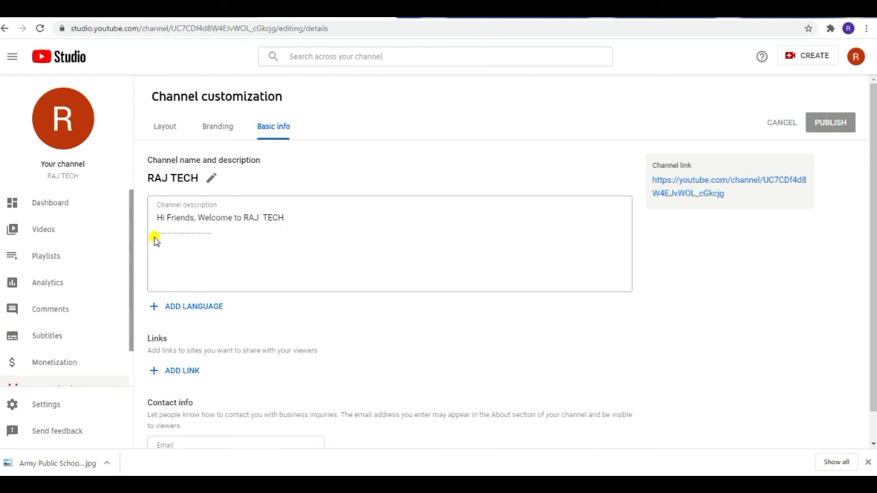
pyautogui.moveTo(159, 233); pyautogui.dragTo(362, 272)
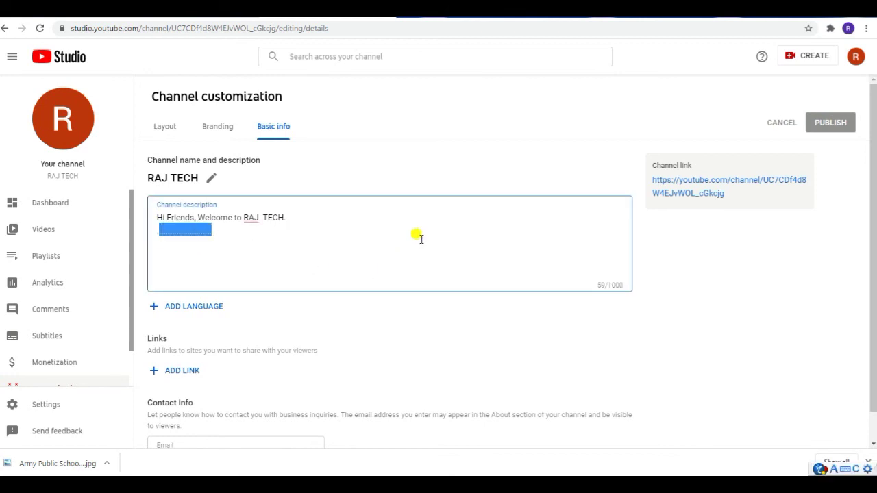
pyautogui.click(368, 255)
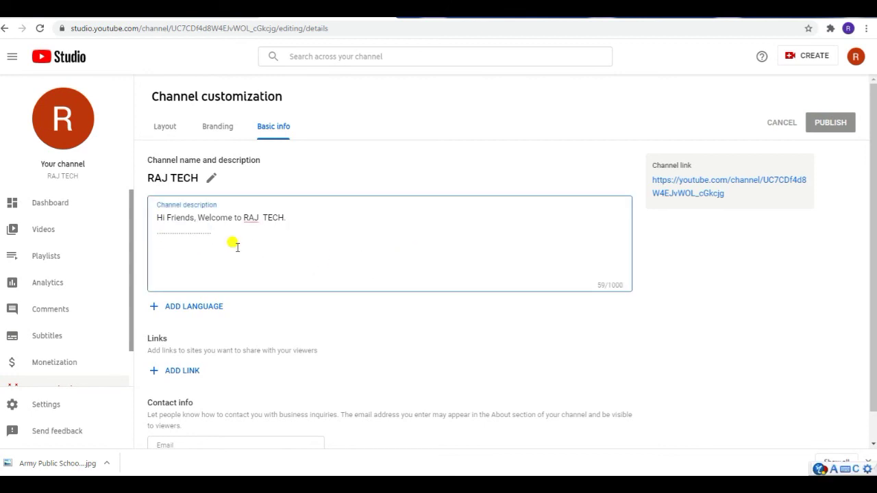
pyautogui.write('JGHJH')
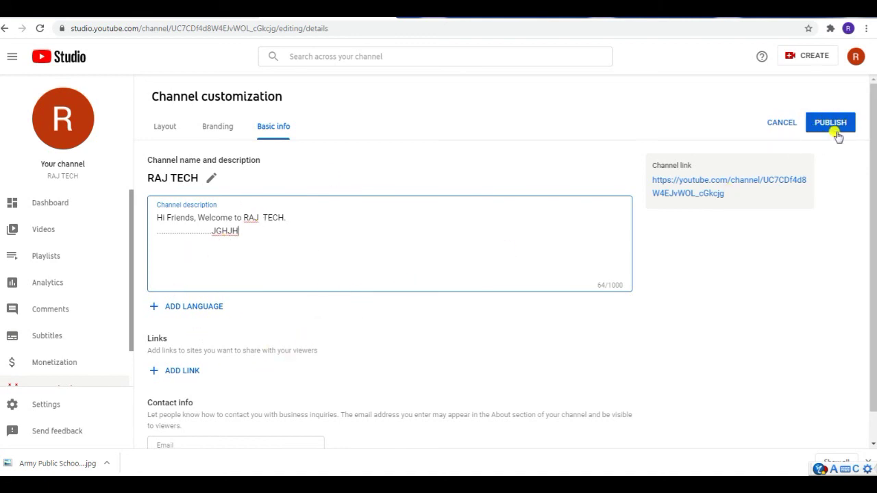
# - Look at the business contact email field in the channel's contact info
pyautogui.scroll(-1, 274, 383)
pyautogui.click(214, 424)
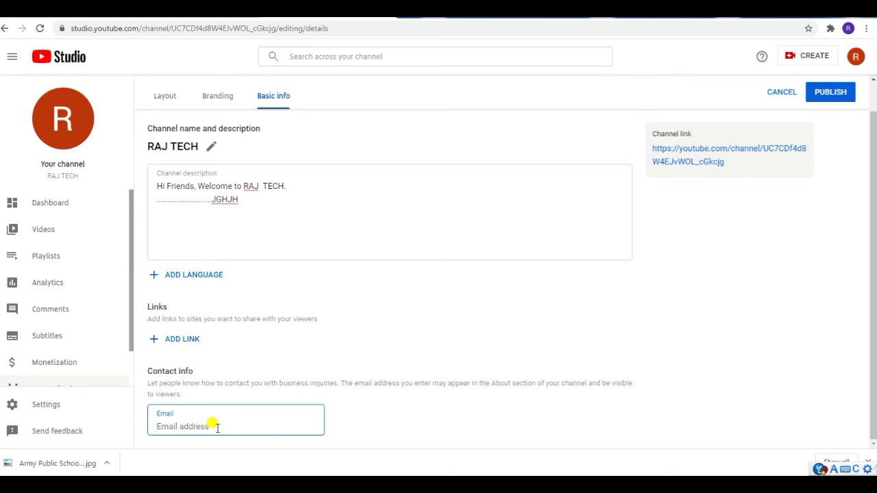
pyautogui.scroll(1, 337, 299)
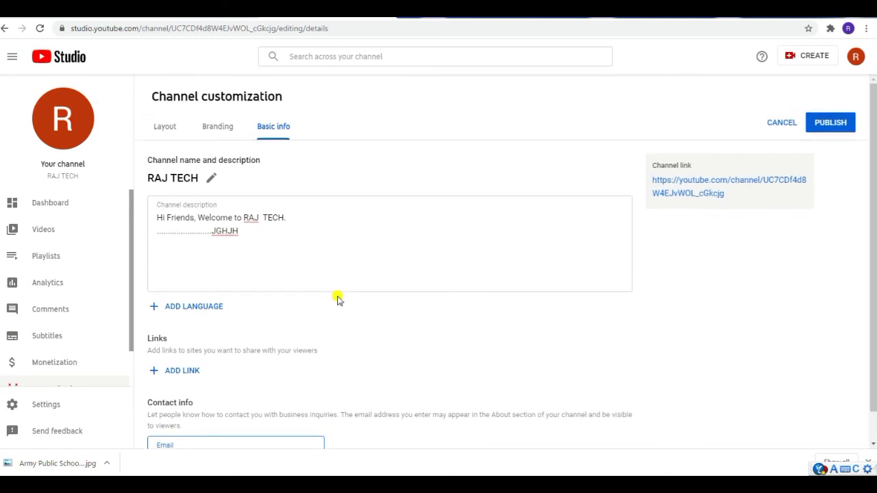